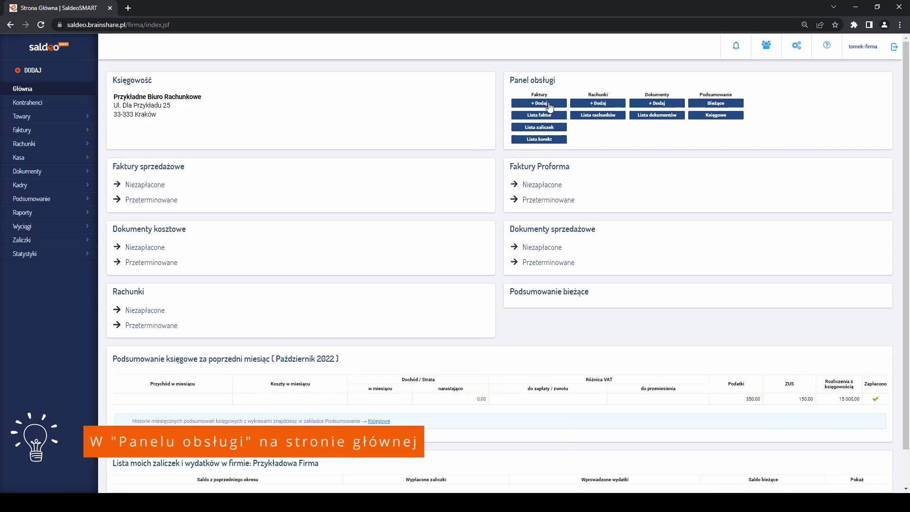
# - Open the collective invoice list and start a new VAT invoice (Faktura VAT) from there
pyautogui.click(22, 75)
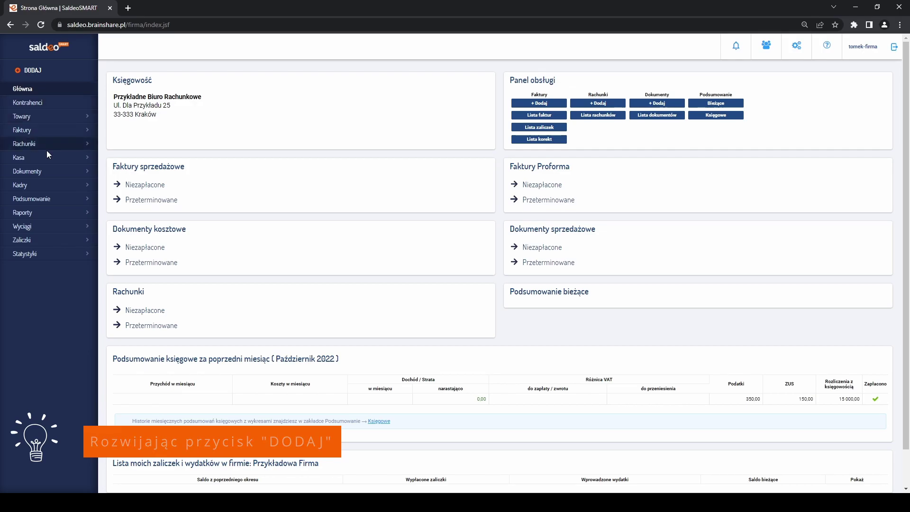
pyautogui.click(28, 134)
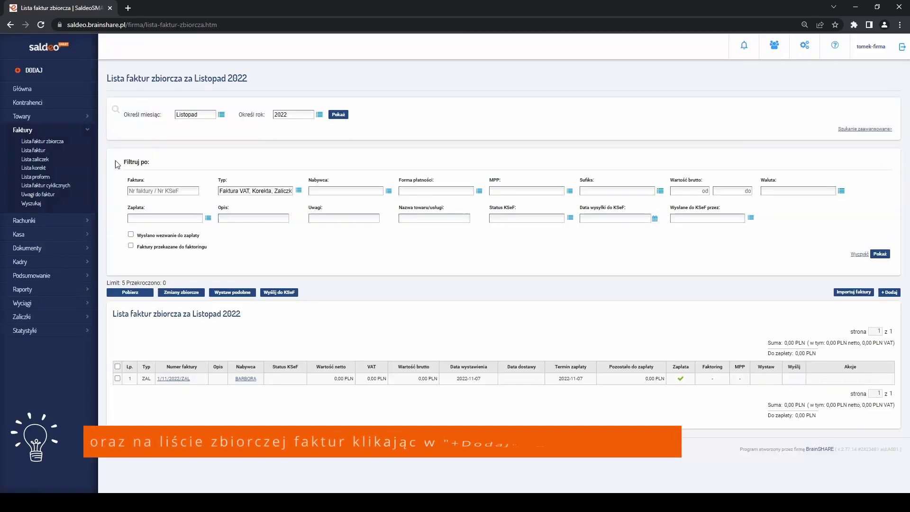
pyautogui.click(890, 292)
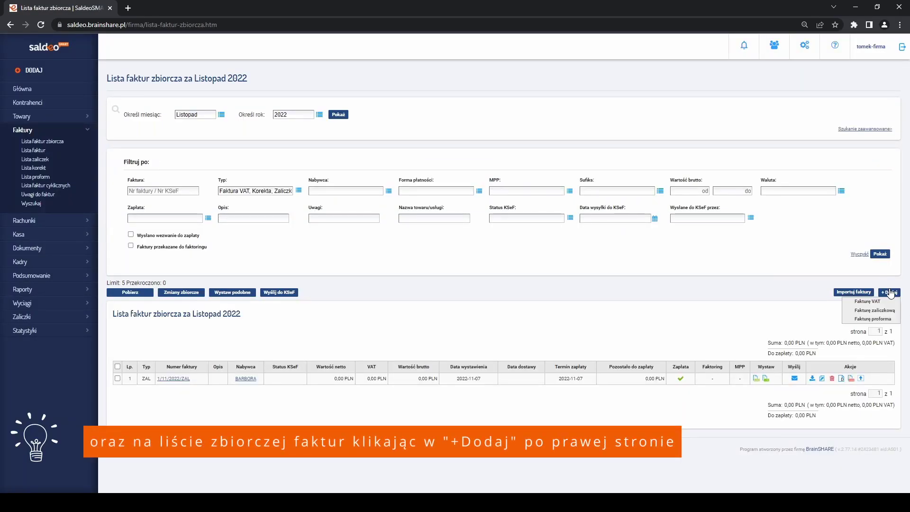
pyautogui.click(879, 303)
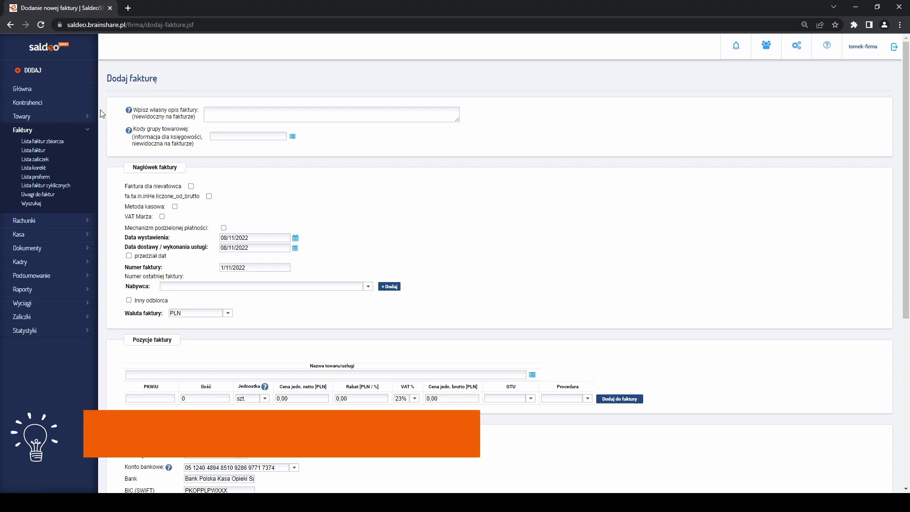
# - Look through the available product group codes (Kody grupy towarowej) for the invoice
pyautogui.click(293, 138)
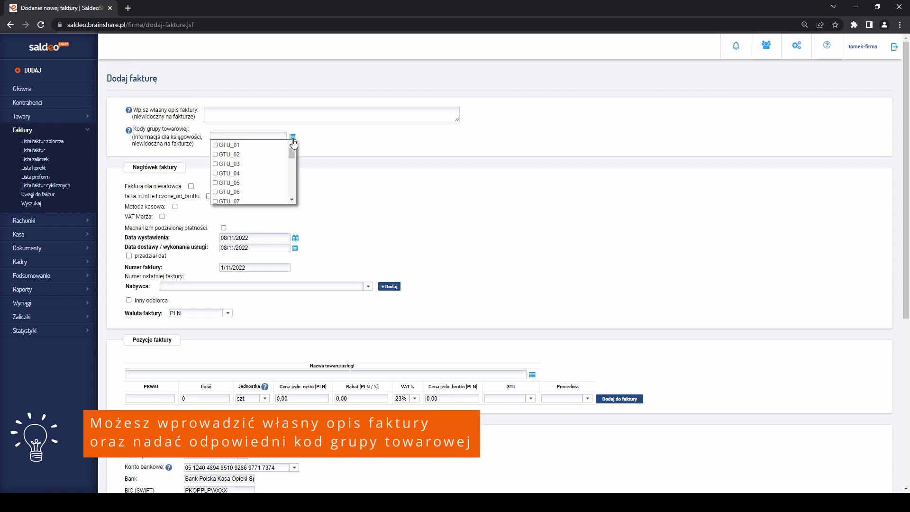
pyautogui.moveTo(294, 148)
pyautogui.mouseDown()
pyautogui.moveTo(294, 174)
pyautogui.moveTo(294, 151)
pyautogui.mouseUp()
pyautogui.click(293, 137)
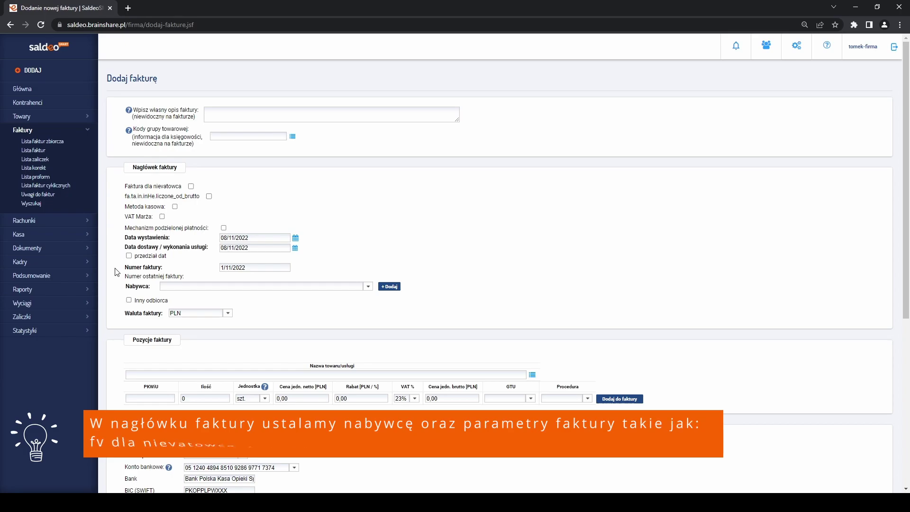
# - Select TMKL as the invoice's buyer and choose the saved item Usługa księgowa for the item row
pyautogui.click(373, 287)
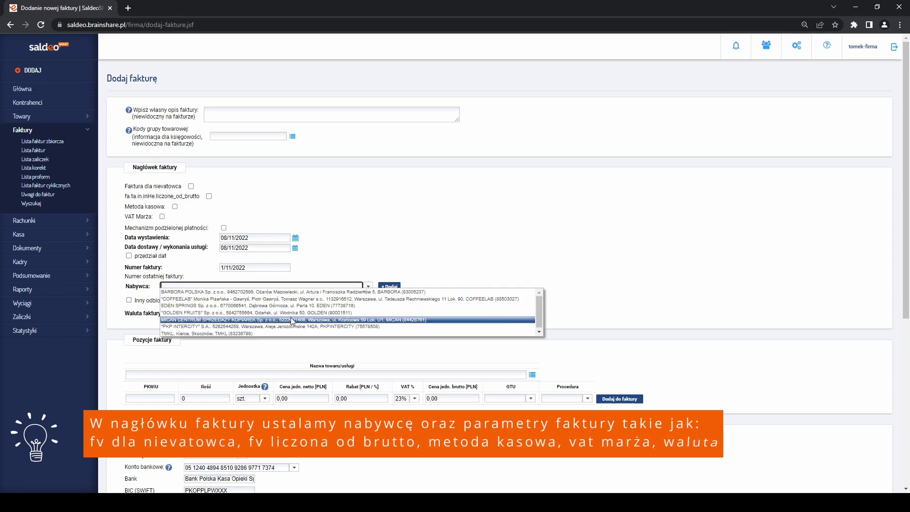
pyautogui.click(322, 308)
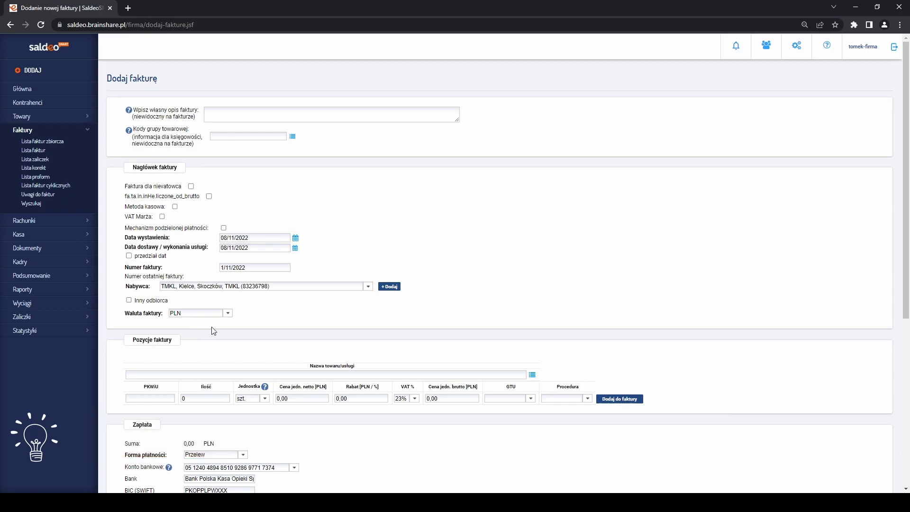
pyautogui.click(525, 373)
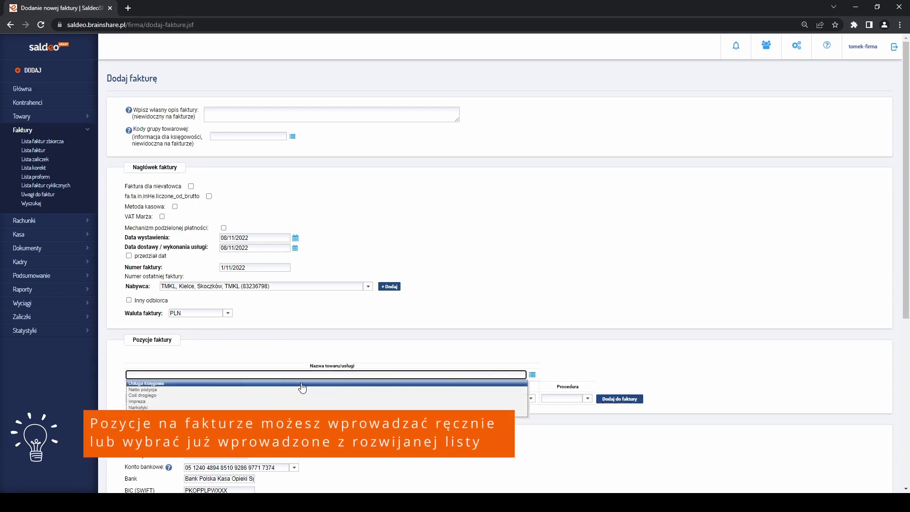
pyautogui.click(255, 383)
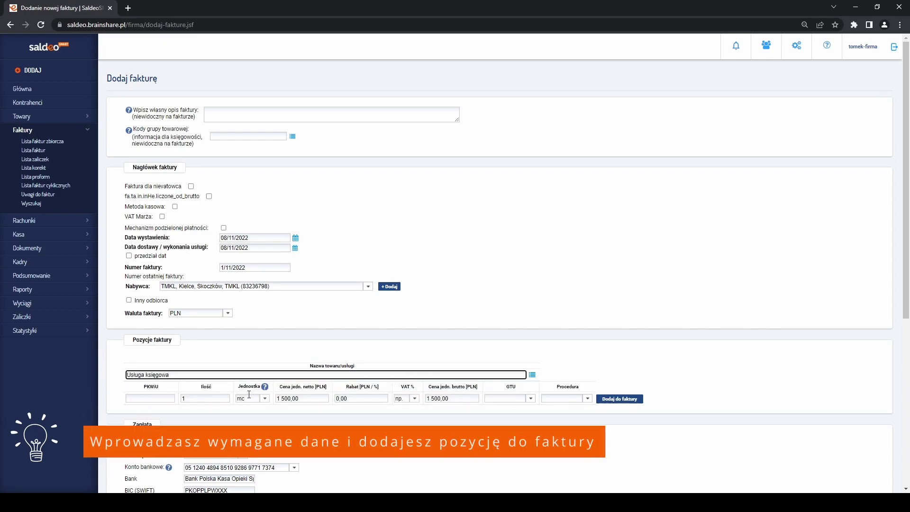
# - Check the item's GTU and procedure options without choosing any, and add Usługa księgowa to the invoice
pyautogui.click(531, 399)
pyautogui.click(530, 400)
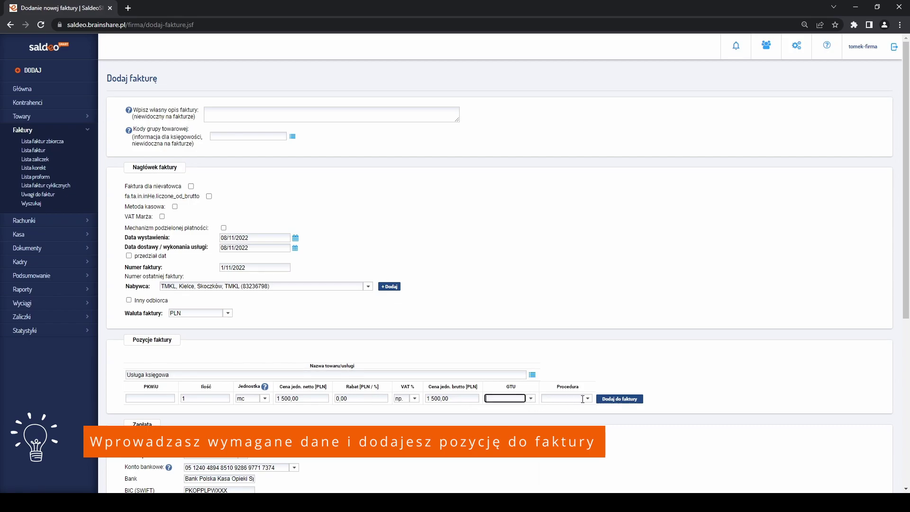
pyautogui.click(591, 401)
pyautogui.click(591, 401)
pyautogui.scroll(-5, 467, 393)
pyautogui.click(616, 166)
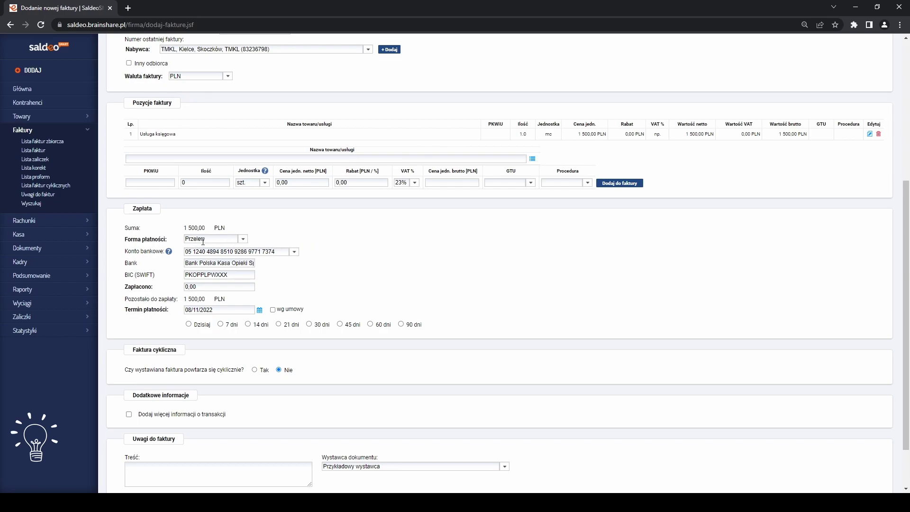
# - Check the payment method and bank account options, keep Przelew with the default account, and save the invoice
pyautogui.click(243, 239)
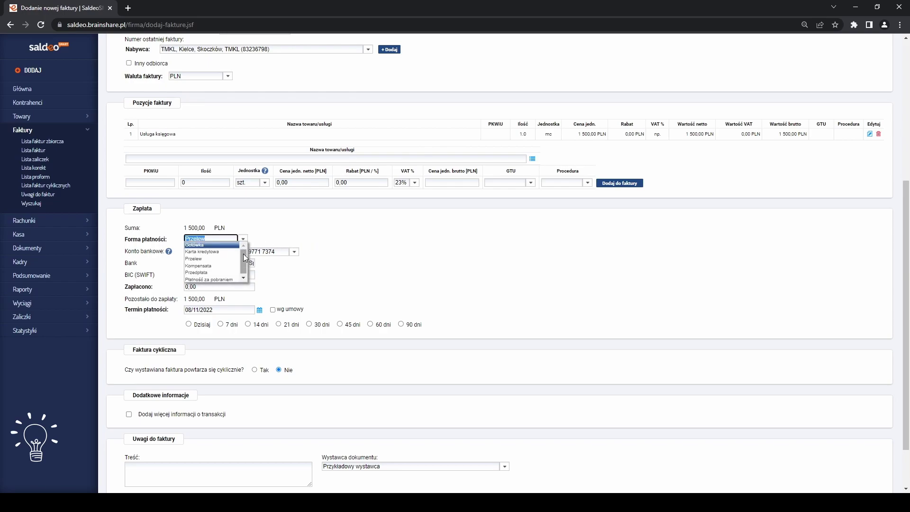
pyautogui.click(244, 242)
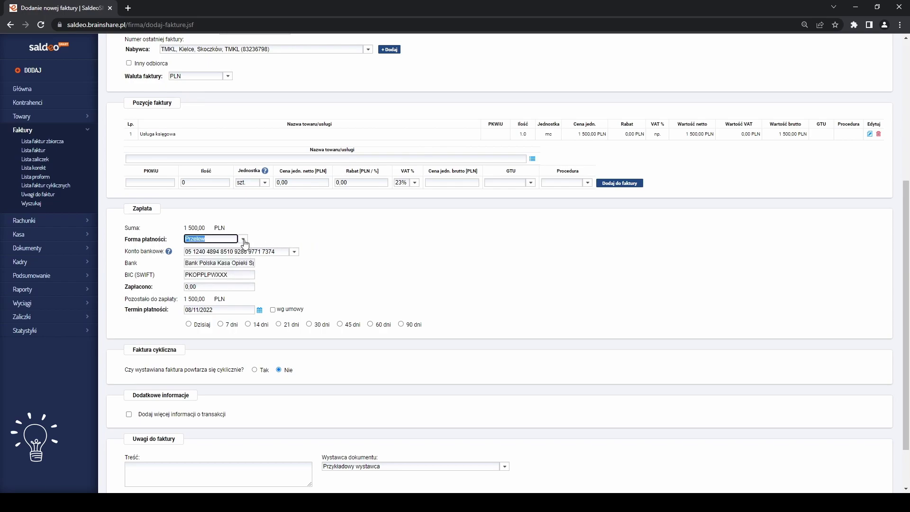
pyautogui.click(295, 252)
pyautogui.click(298, 254)
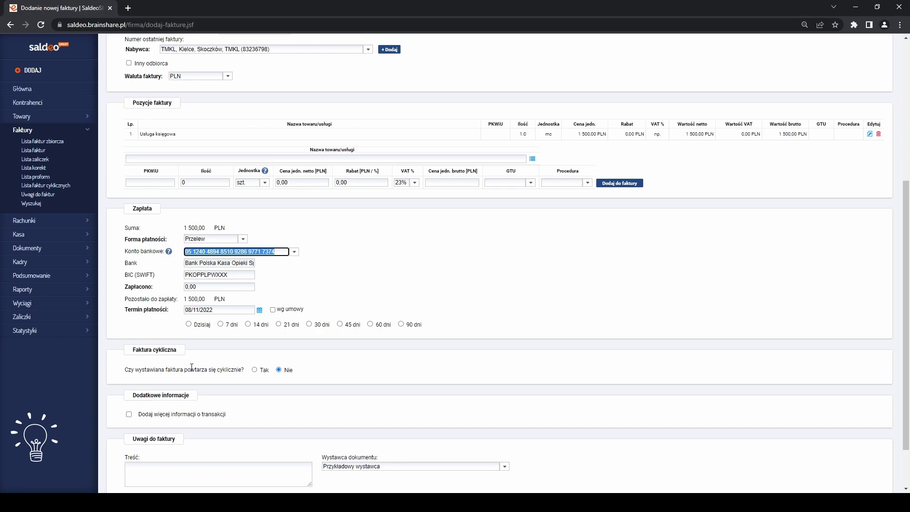
pyautogui.scroll(-2, 191, 368)
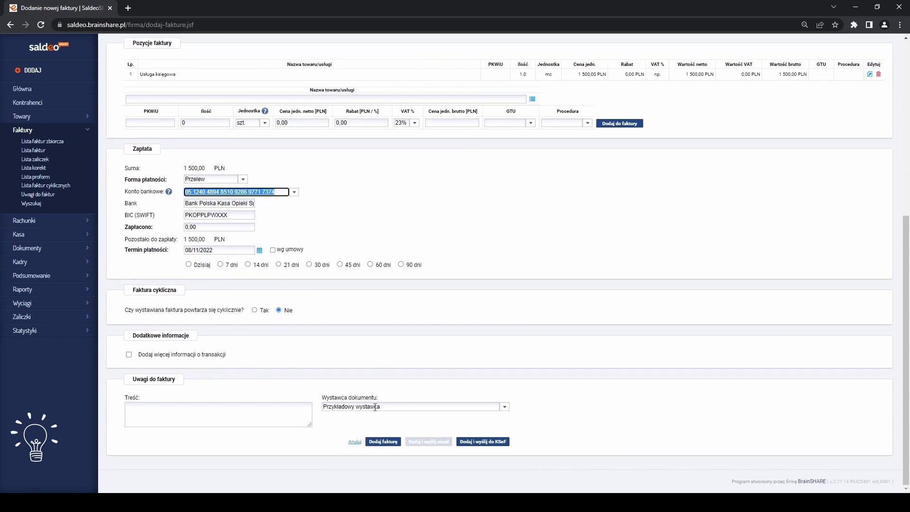
pyautogui.click(383, 441)
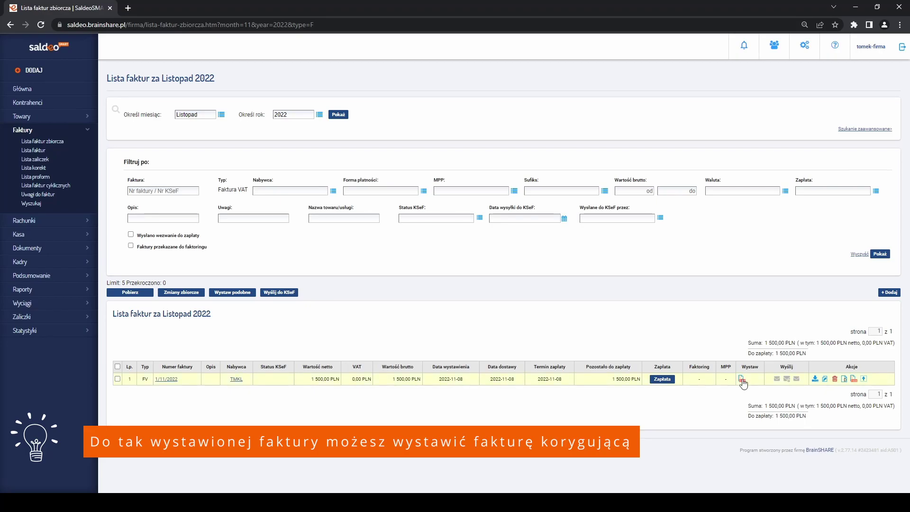
# - Issue a correction to the new TMKL invoice with the quantity of Usługa księgowa set to 0
pyautogui.click(742, 379)
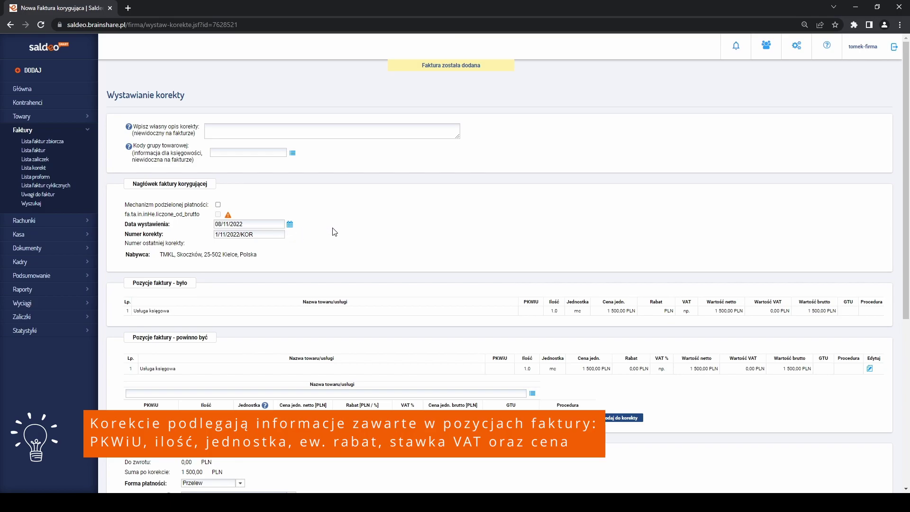
pyautogui.scroll(-2, 335, 231)
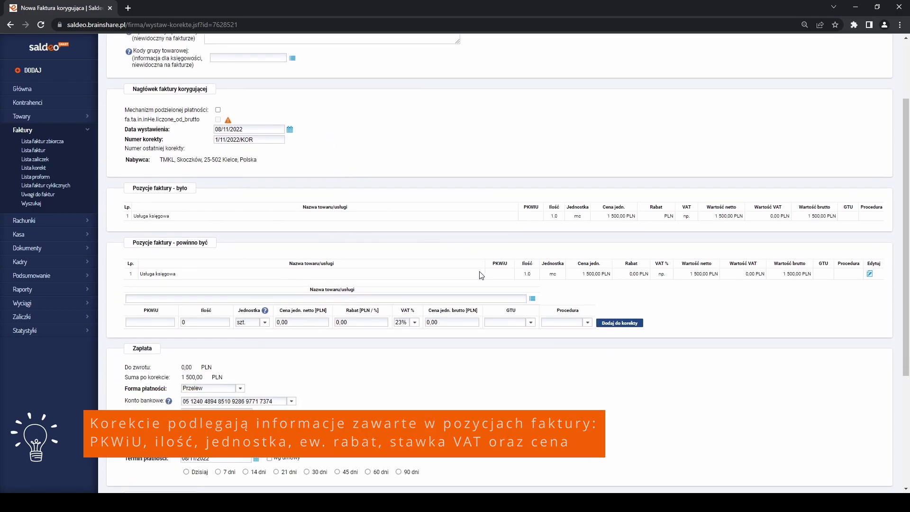
pyautogui.click(871, 274)
pyautogui.moveTo(281, 276); pyautogui.dragTo(260, 275)
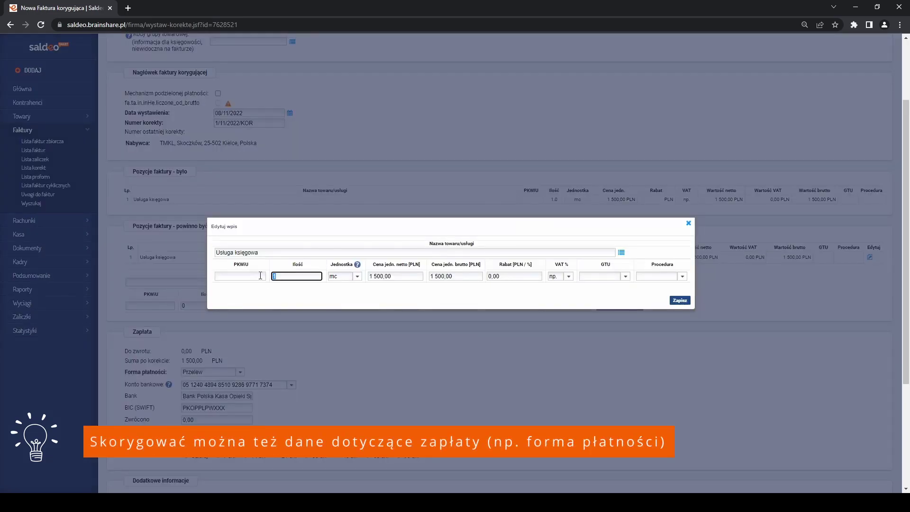
pyautogui.write('0')
pyautogui.click(680, 300)
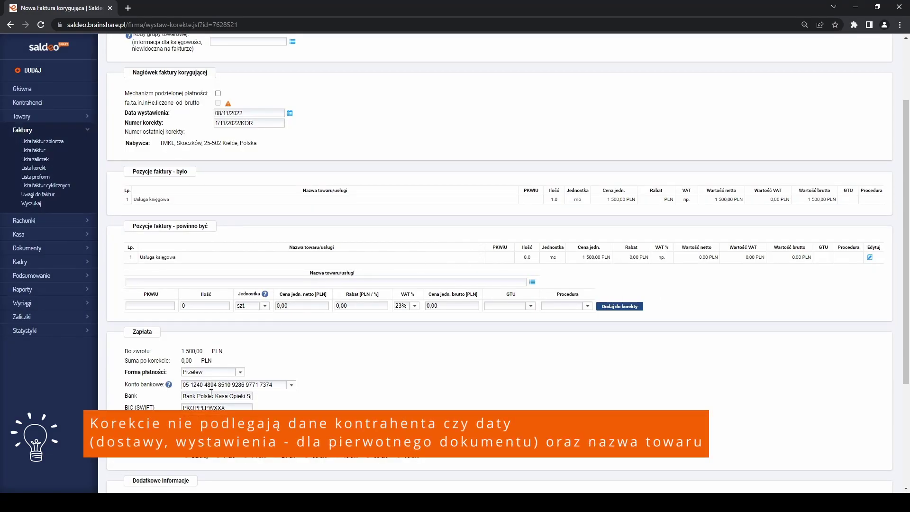
pyautogui.scroll(-4, 211, 393)
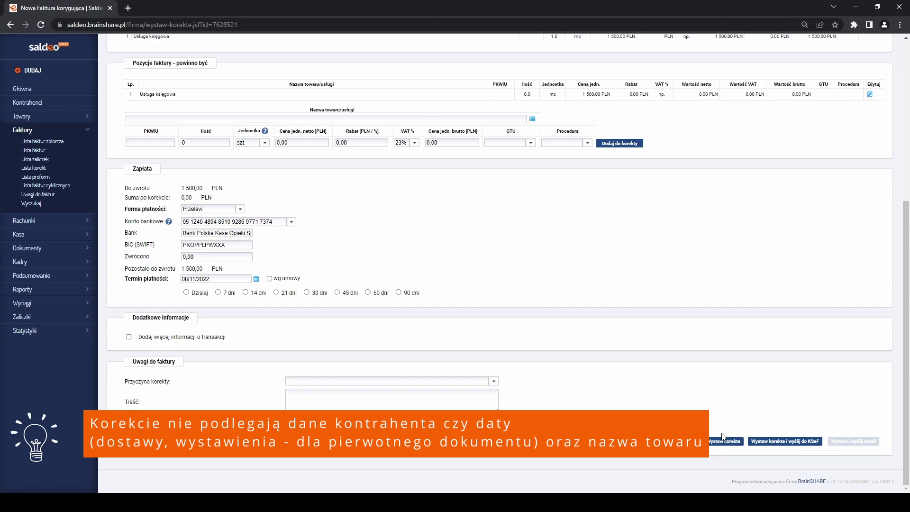
pyautogui.click(732, 441)
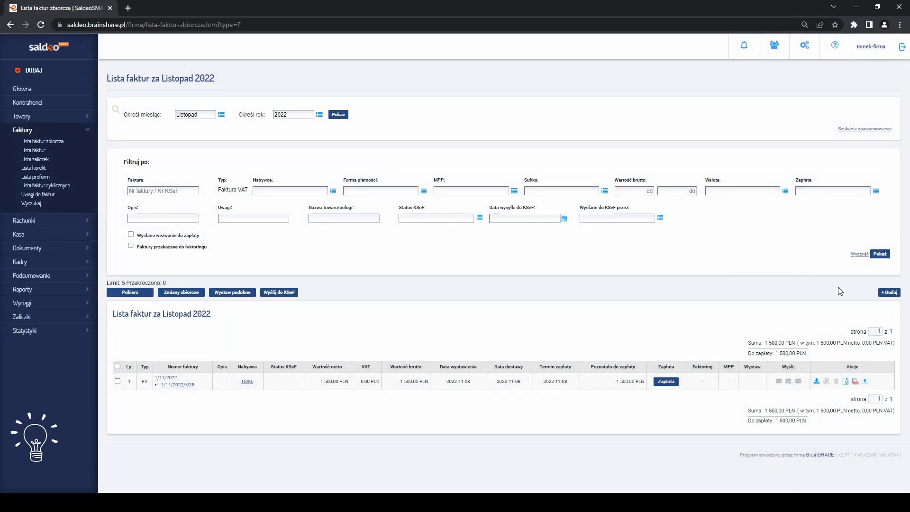
# - Start a new advance invoice (Faktura zaliczkowa) and choose the saved item Usługa księgowa for its item row
pyautogui.click(888, 292)
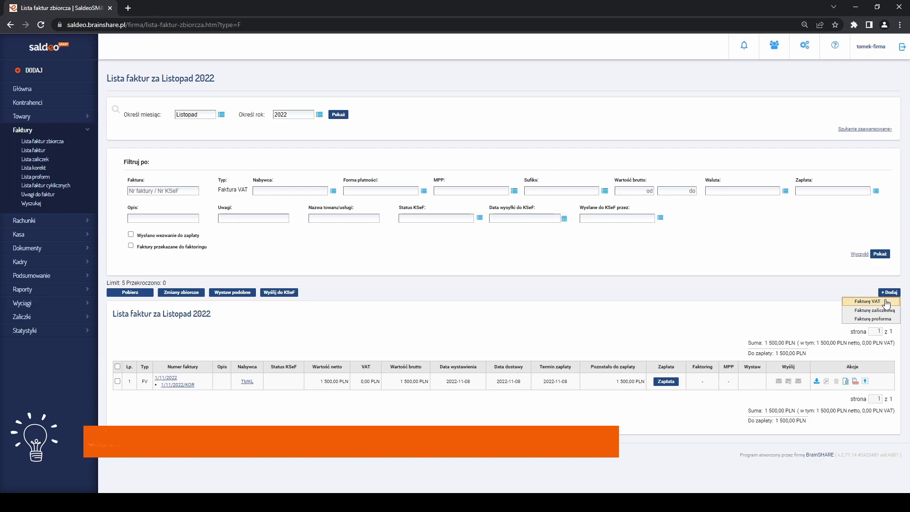
pyautogui.click(875, 310)
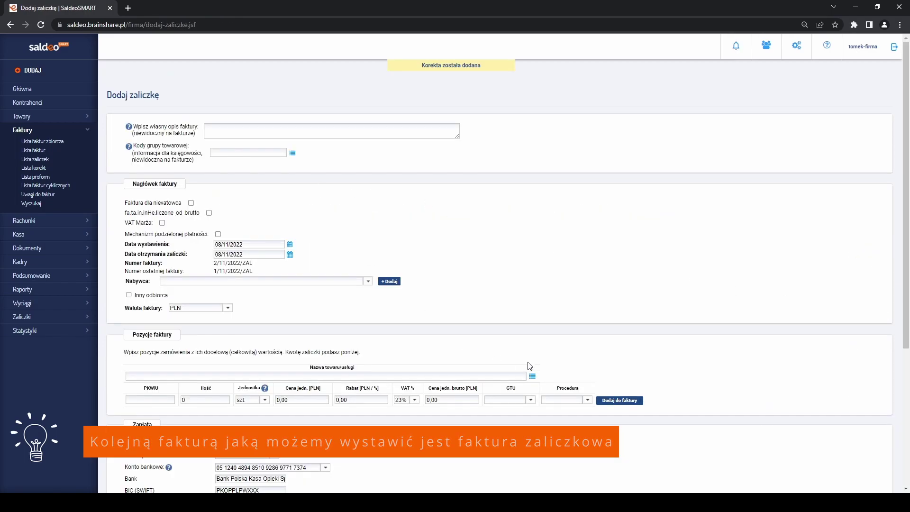
pyautogui.click(203, 377)
pyautogui.click(170, 368)
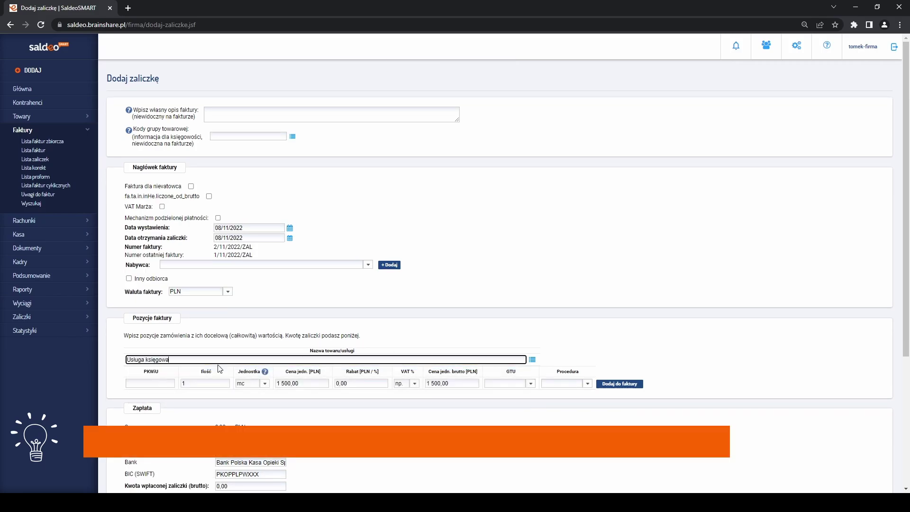
# - Add the Usługa księgowa item to the advance invoice and set the gross advance paid to 500 PLN
pyautogui.scroll(-1, 259, 386)
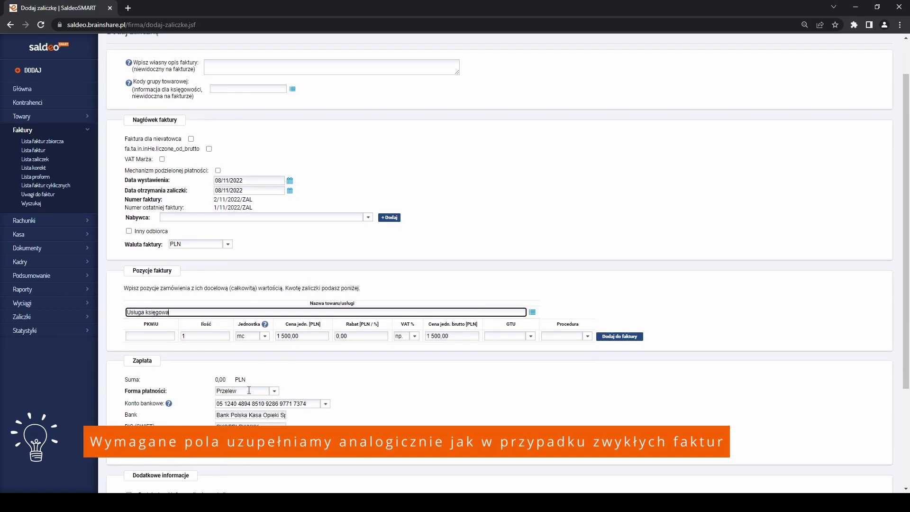
pyautogui.scroll(-3, 249, 391)
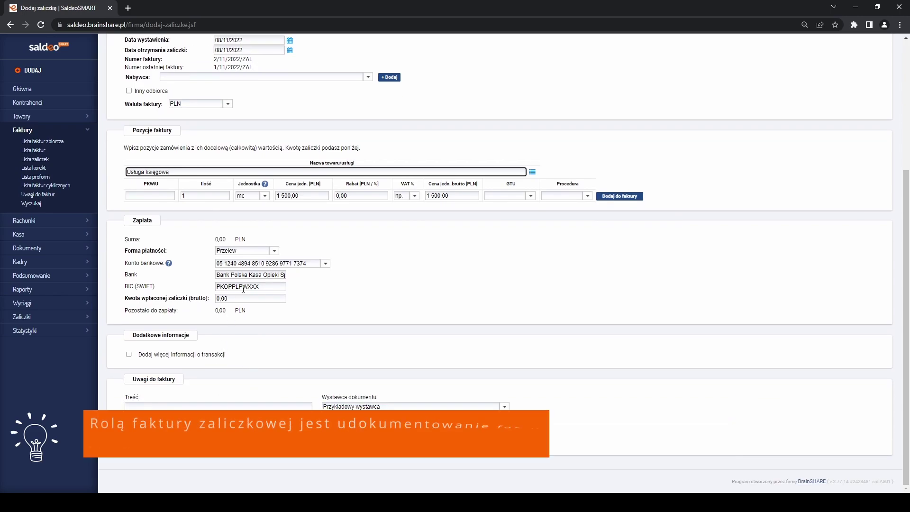
pyautogui.click(611, 197)
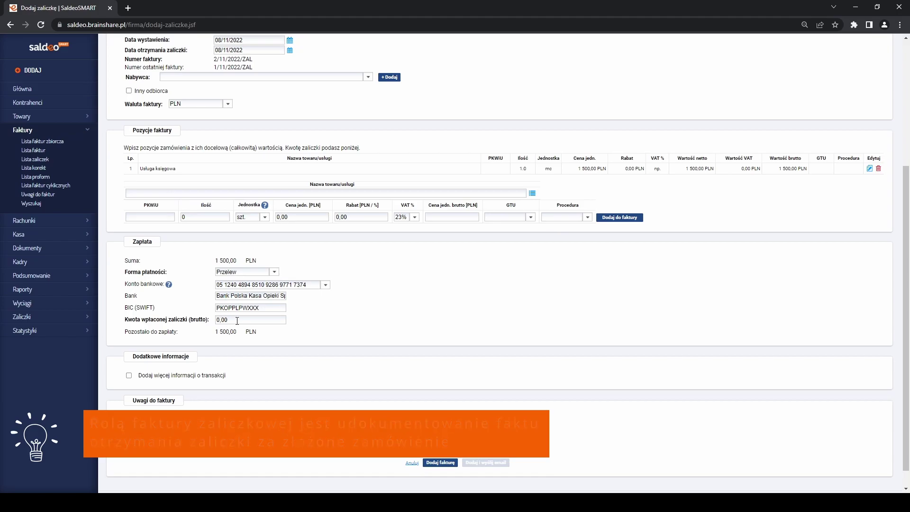
pyautogui.click(199, 317)
pyautogui.write('50')
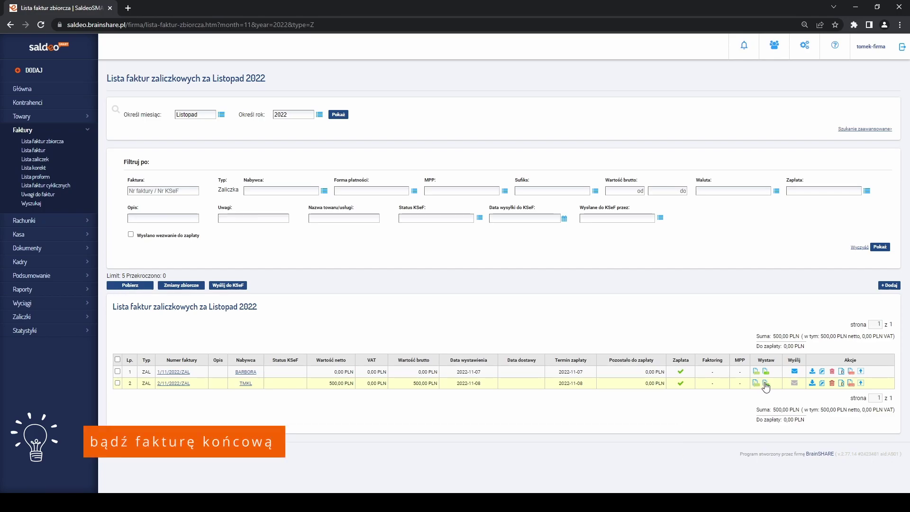
# - Issue a further advance invoice based on TMKL's advance invoice, with a gross advance paid of 500 PLN
pyautogui.click(755, 383)
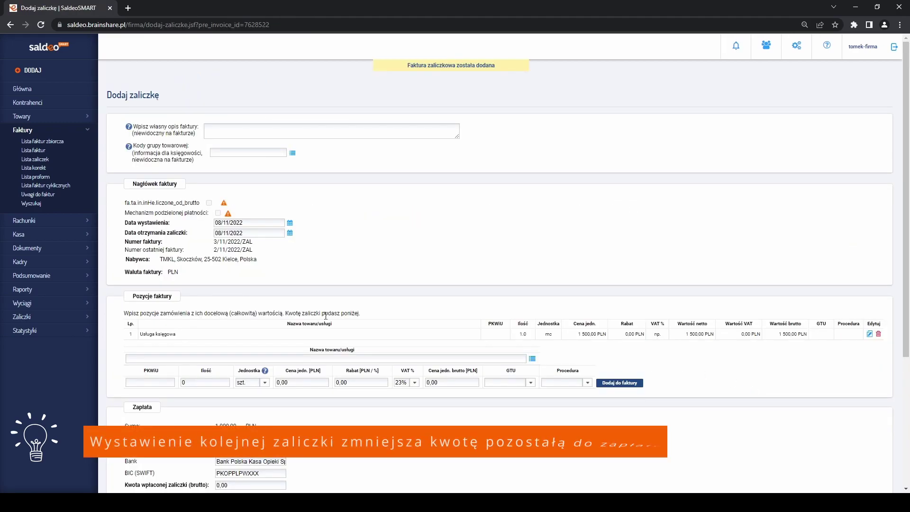
pyautogui.scroll(-4, 323, 320)
pyautogui.click(234, 299)
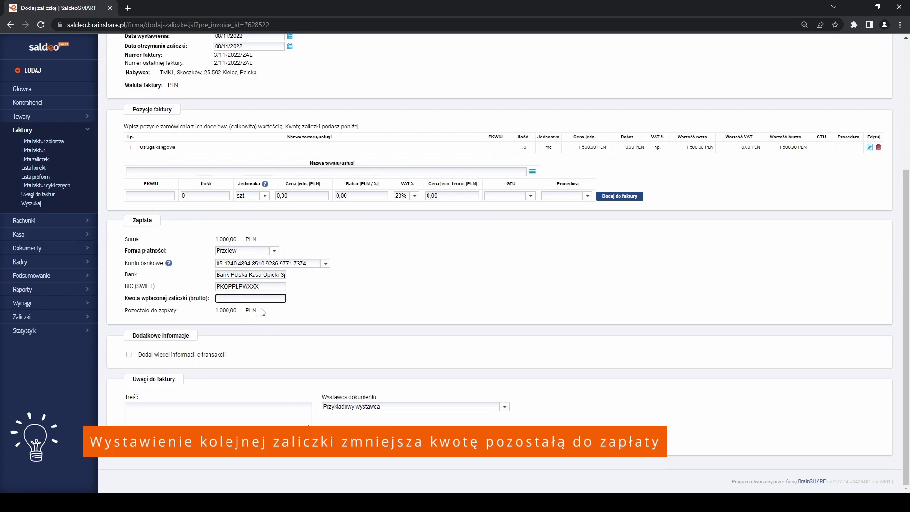
pyautogui.write('500')
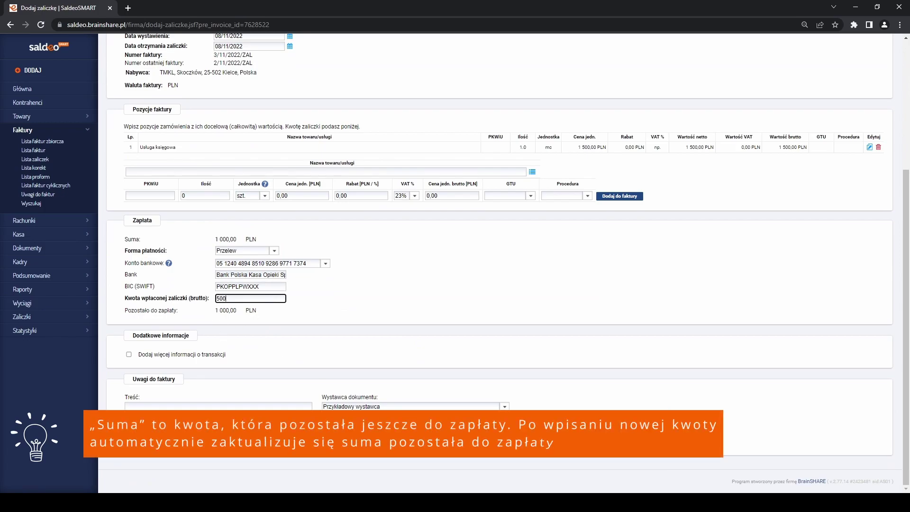
pyautogui.press('Tab')
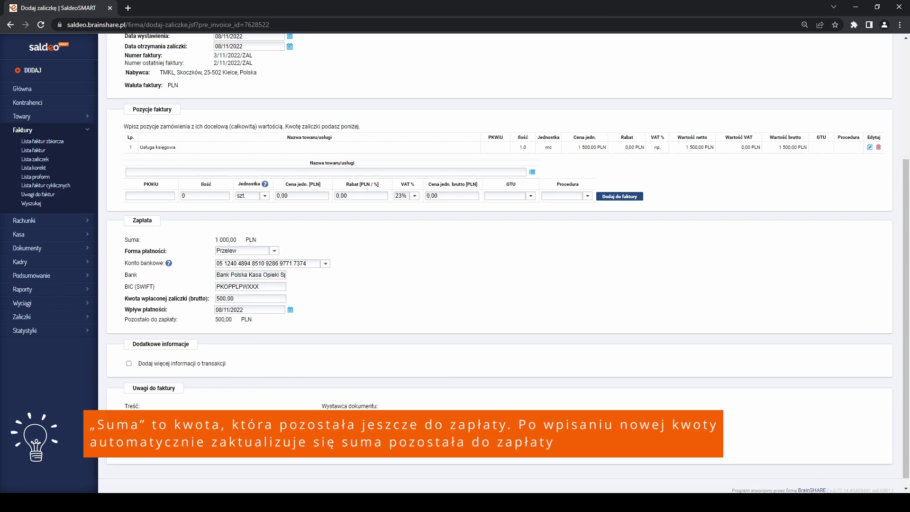
pyautogui.click(441, 455)
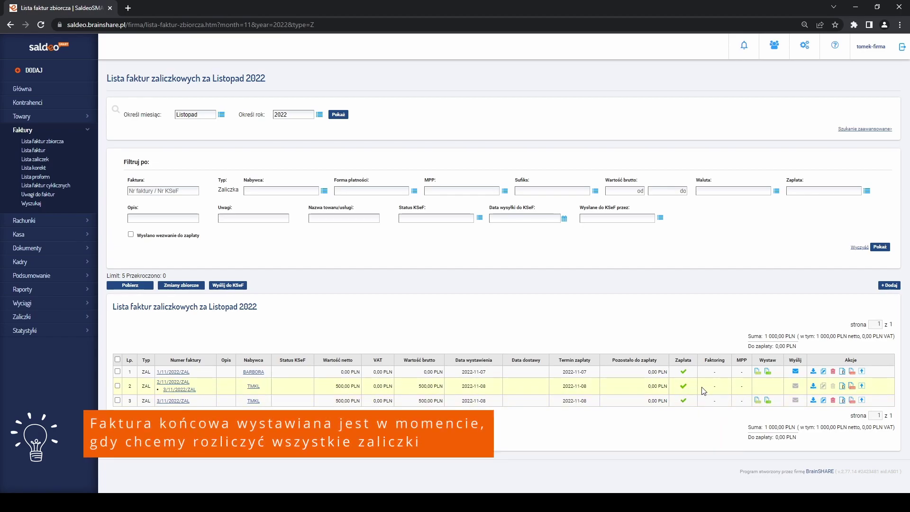
# - Issue the final invoice based on TMKL's latest advance invoice, with 500 PLN entered as paid
pyautogui.click(768, 402)
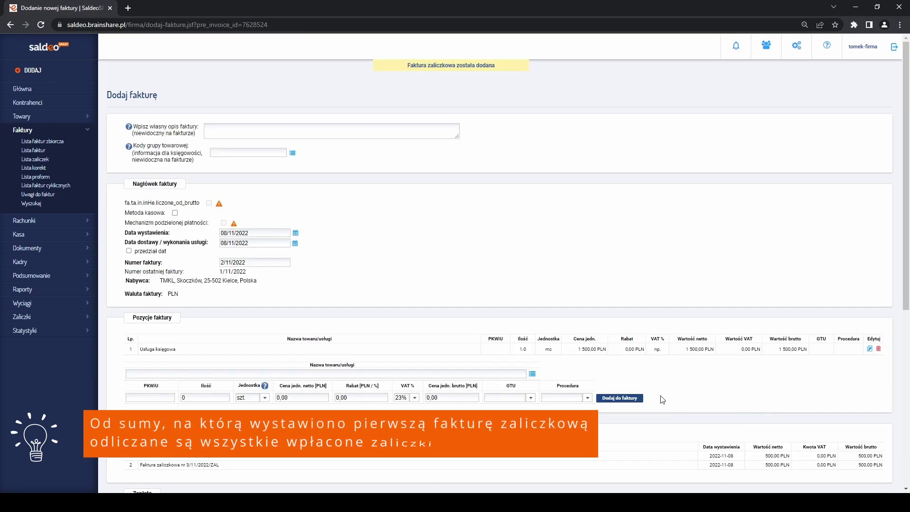
pyautogui.scroll(-2, 484, 365)
pyautogui.scroll(-3, 485, 366)
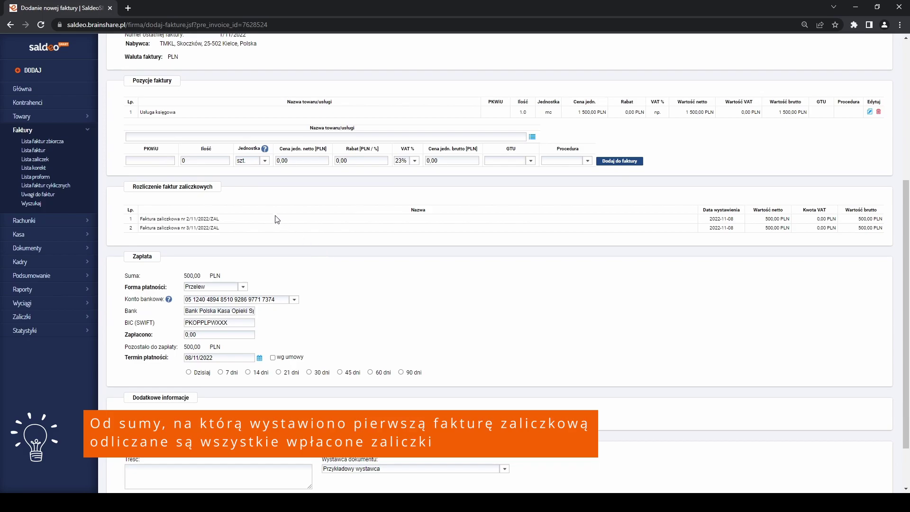
pyautogui.click(199, 333)
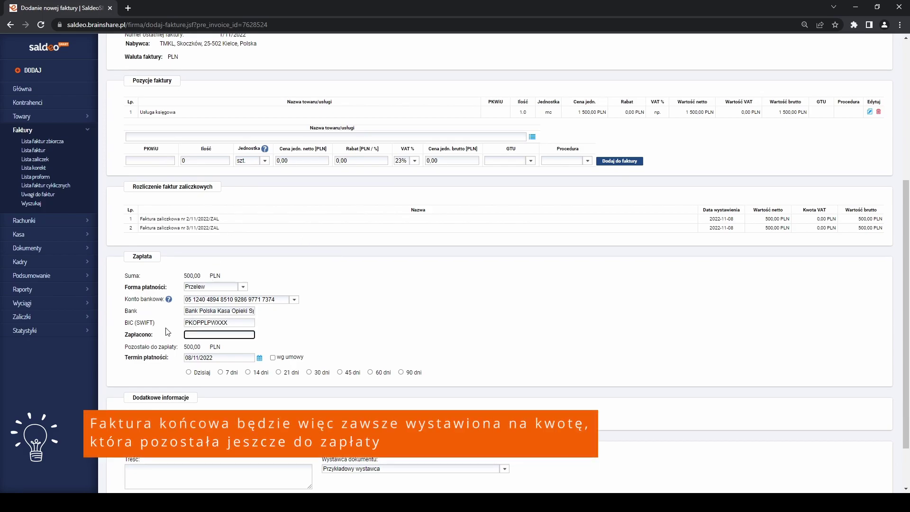
pyautogui.click(312, 334)
pyautogui.scroll(-2, 286, 327)
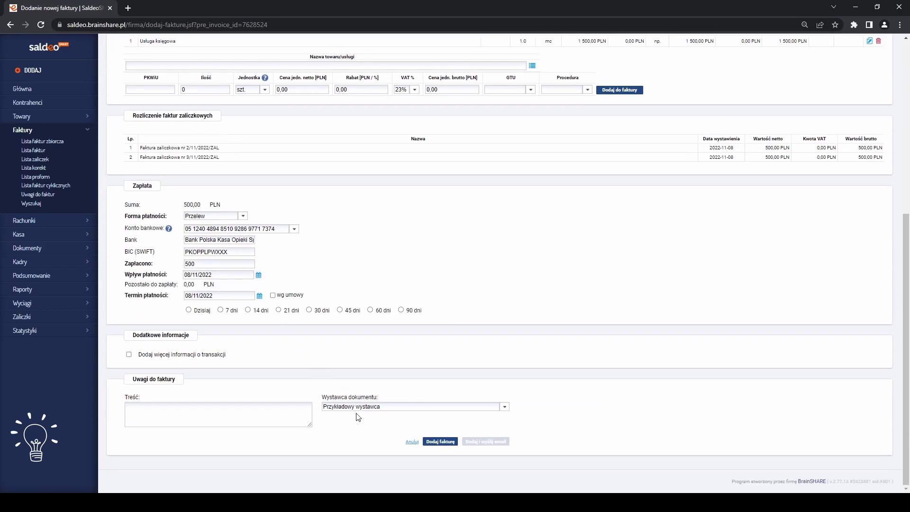
pyautogui.click(440, 442)
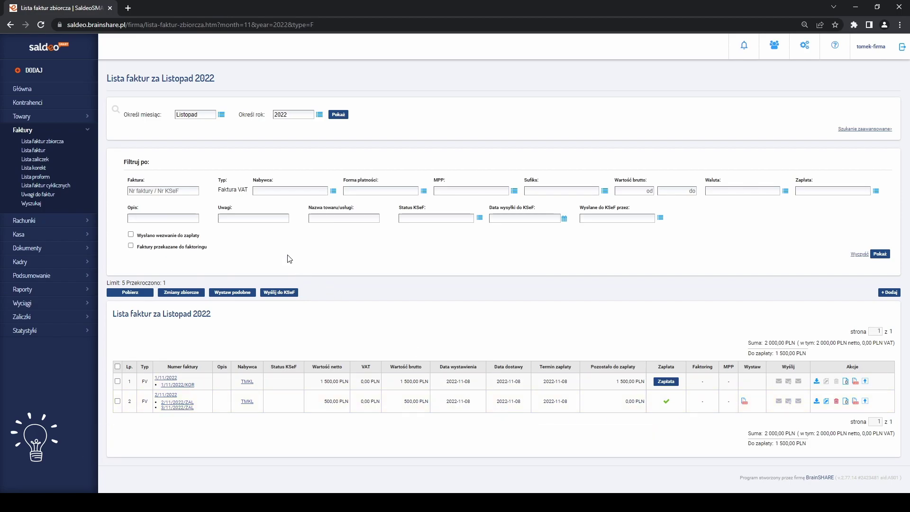
# - Start a new proforma invoice from the collective invoice list (Lista faktur zbiorcza) and choose TMKL as the buyer
pyautogui.click(40, 142)
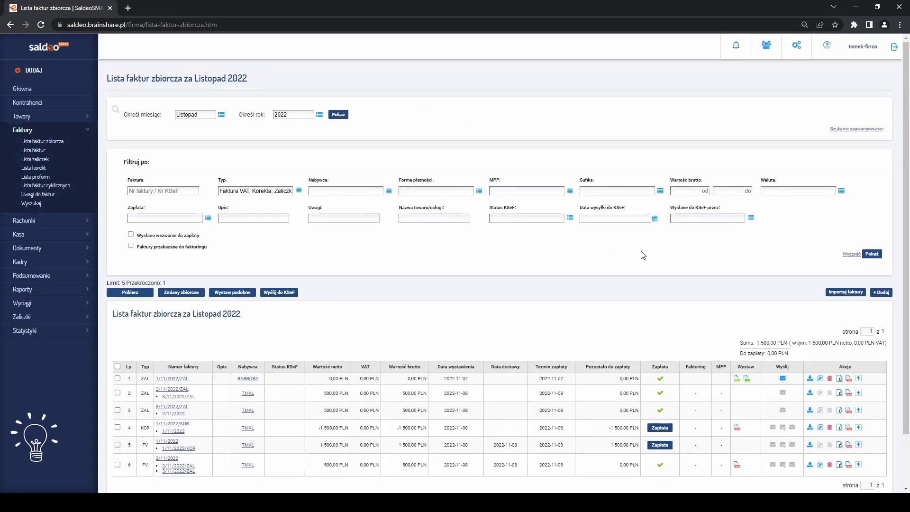
pyautogui.click(881, 292)
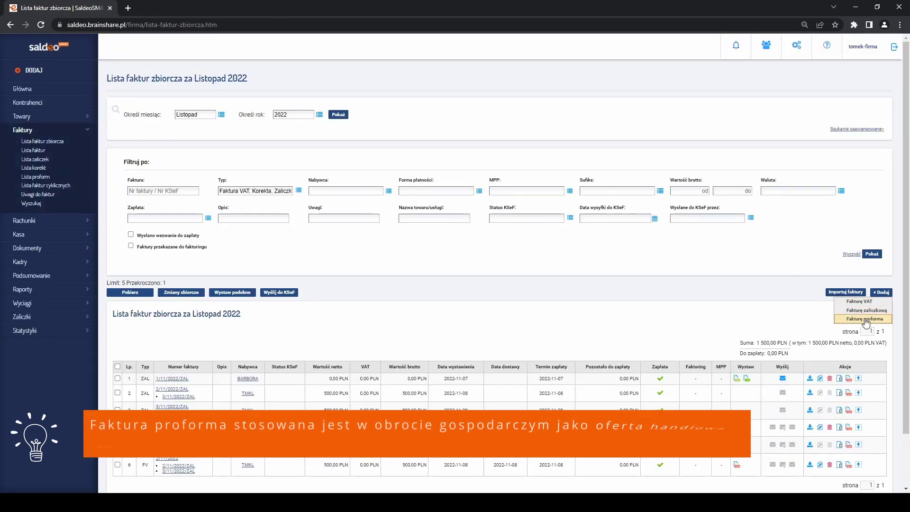
pyautogui.click(865, 319)
pyautogui.click(357, 261)
pyautogui.click(368, 262)
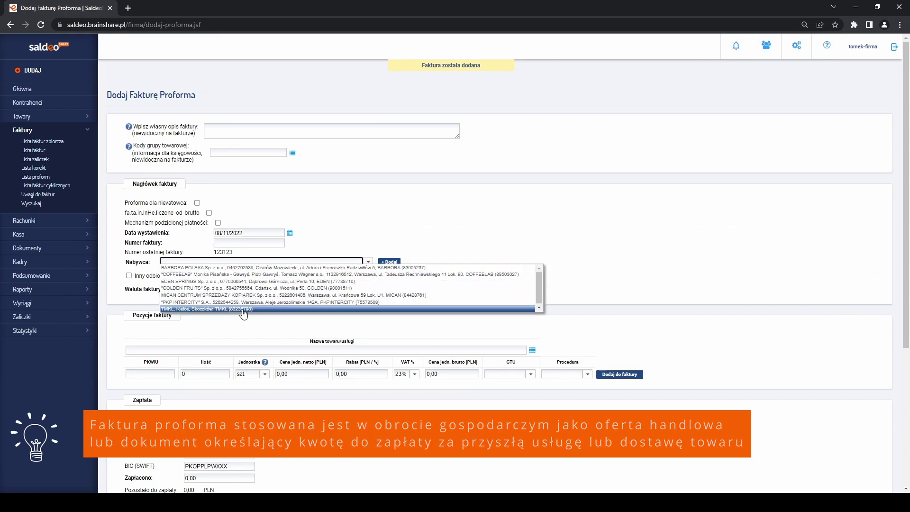
pyautogui.click(322, 304)
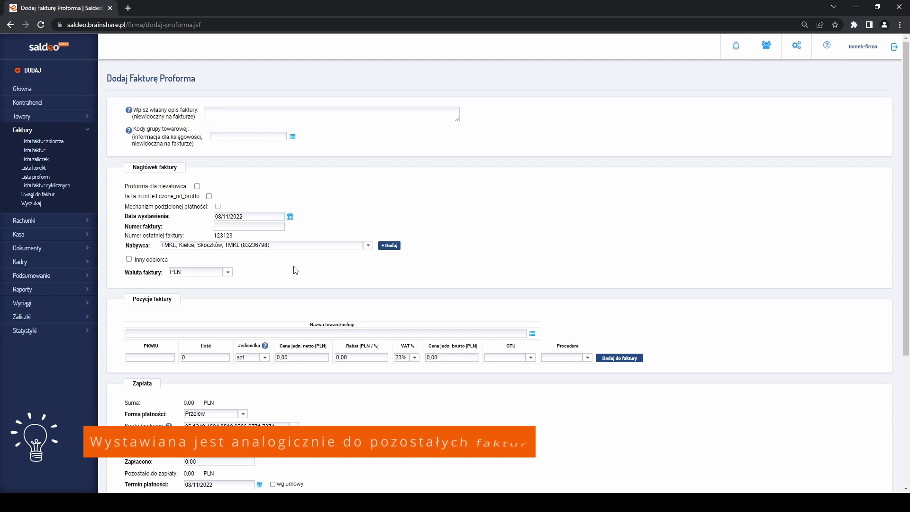
# - Add the saved item Usługa księgowa to the proforma invoice's items
pyautogui.scroll(-1, 294, 268)
pyautogui.click(532, 286)
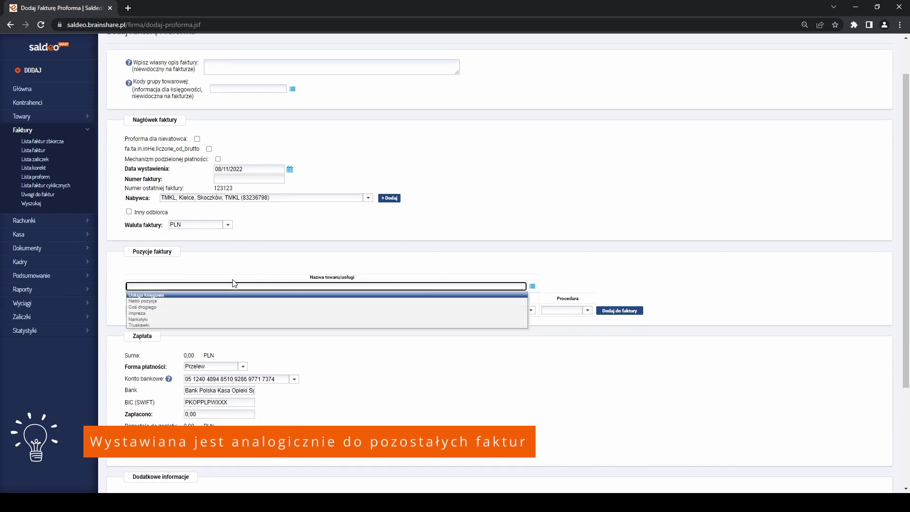
pyautogui.click(187, 299)
pyautogui.click(602, 311)
pyautogui.scroll(-3, 345, 266)
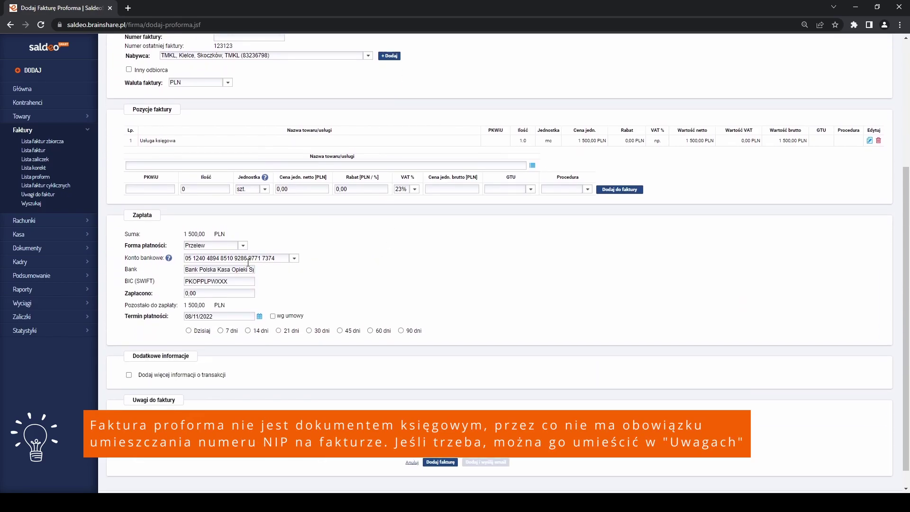
# - Set the proforma's invoice number to 132321 and issue the proforma
pyautogui.scroll(2, 358, 270)
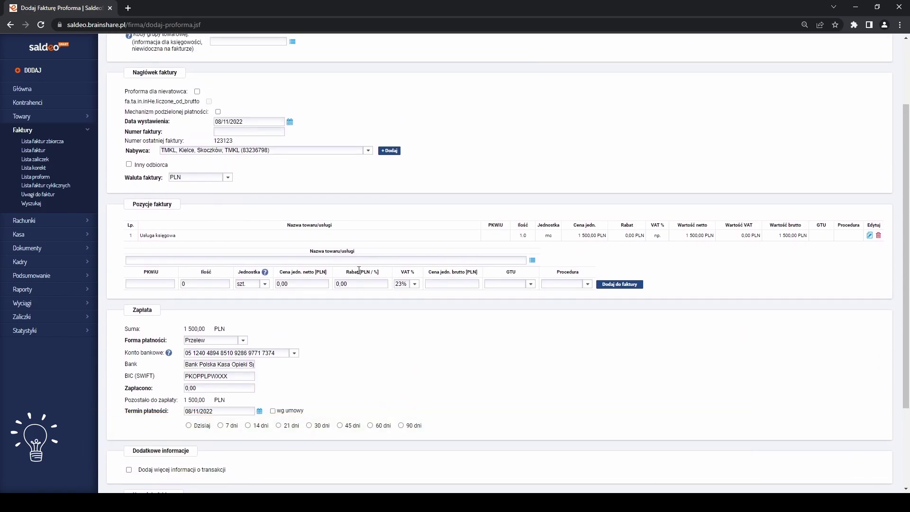
pyautogui.scroll(-3, 359, 271)
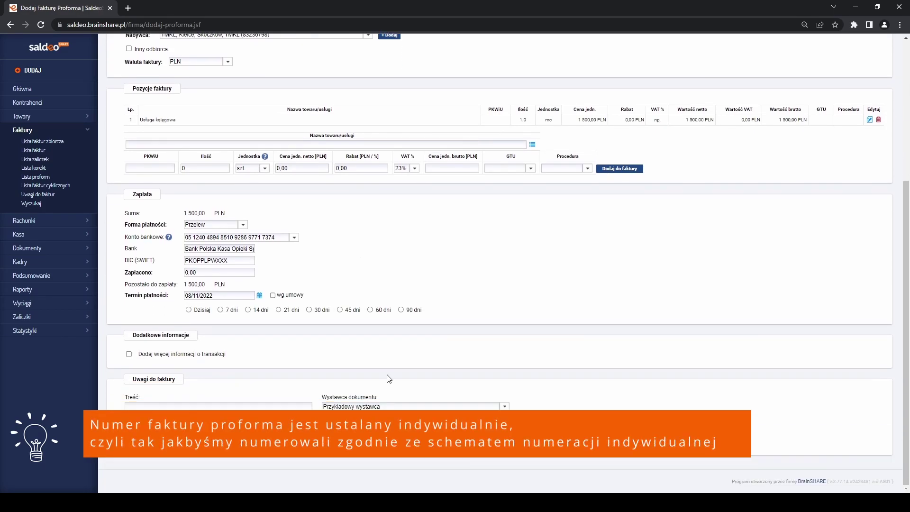
pyautogui.scroll(1, 500, 263)
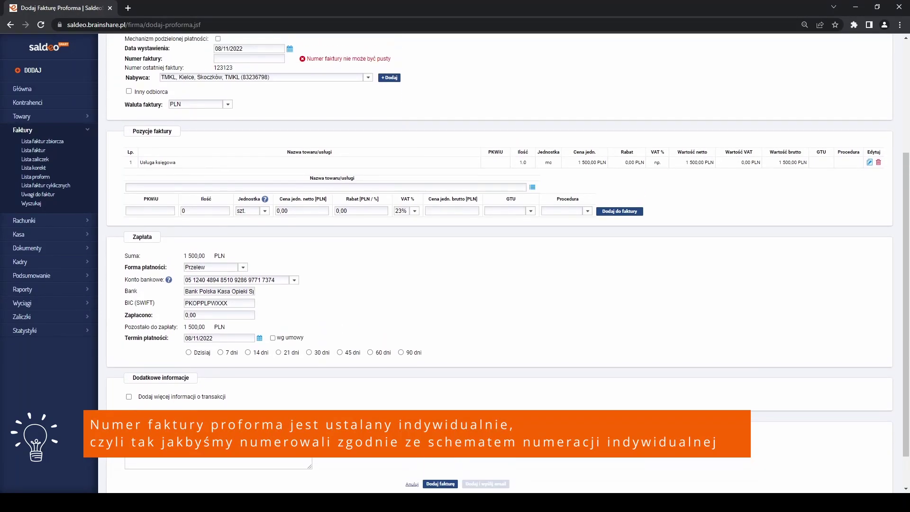
pyautogui.scroll(3, 264, 137)
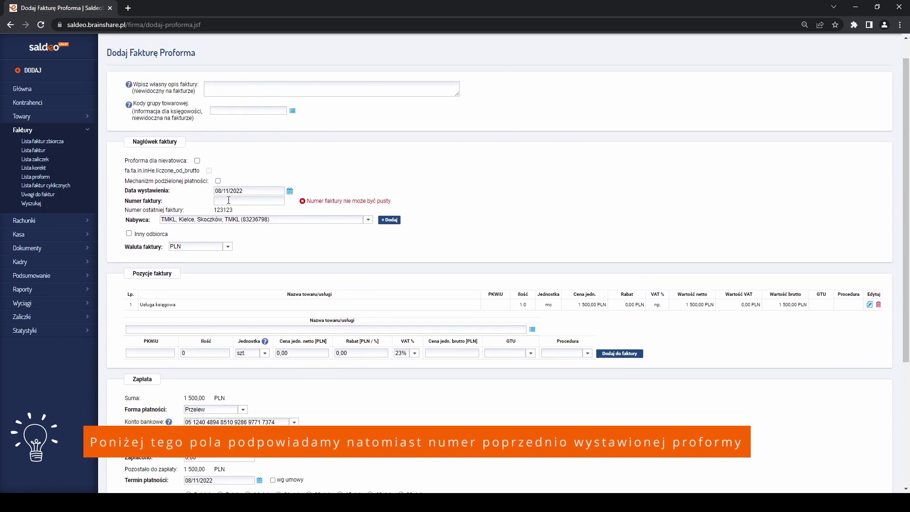
pyautogui.click(228, 201)
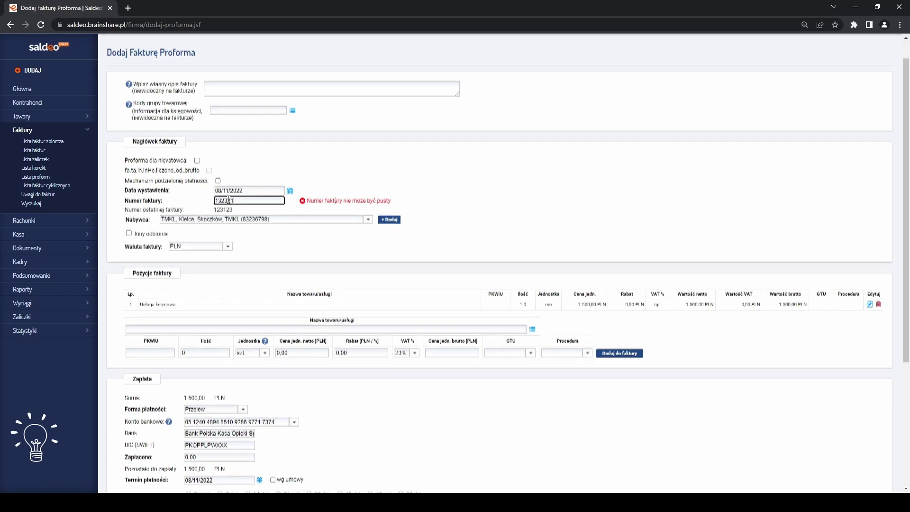
pyautogui.scroll(-4, 372, 304)
pyautogui.click(450, 443)
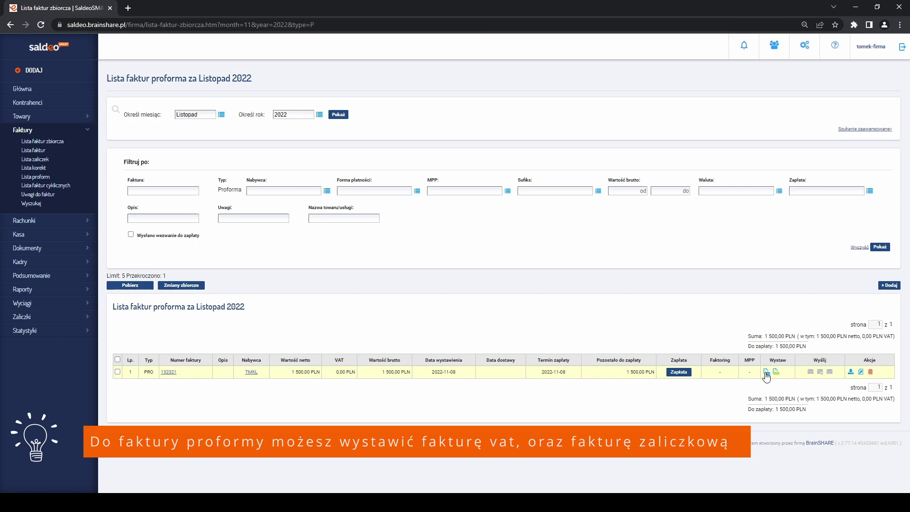
# - Issue a VAT invoice based on TMKL's proforma invoice
pyautogui.click(766, 373)
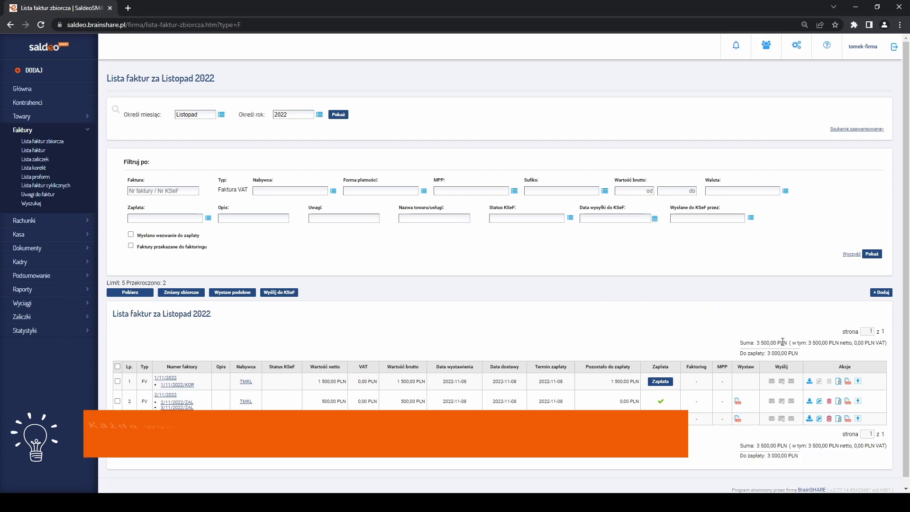
# - Download invoice 1/11/2022 as a PDF, and download its English version from the invoice details and open that file
pyautogui.click(809, 382)
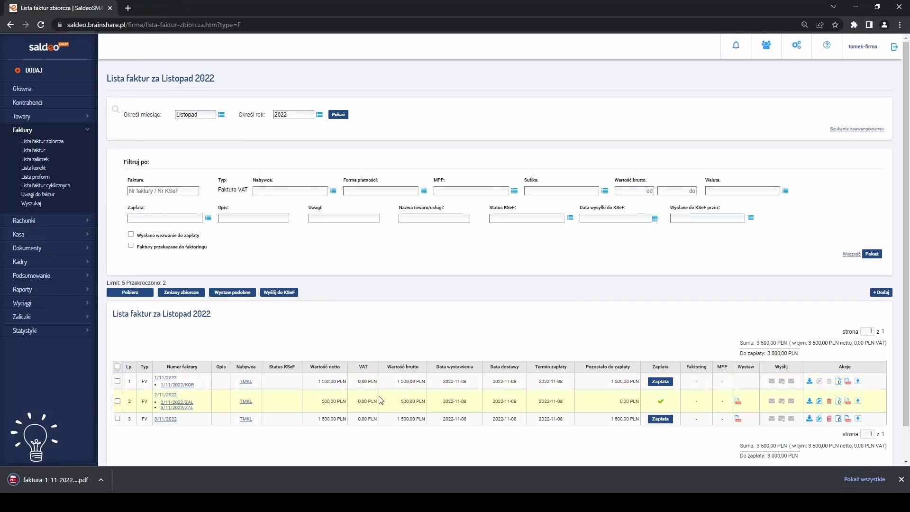
pyautogui.click(167, 382)
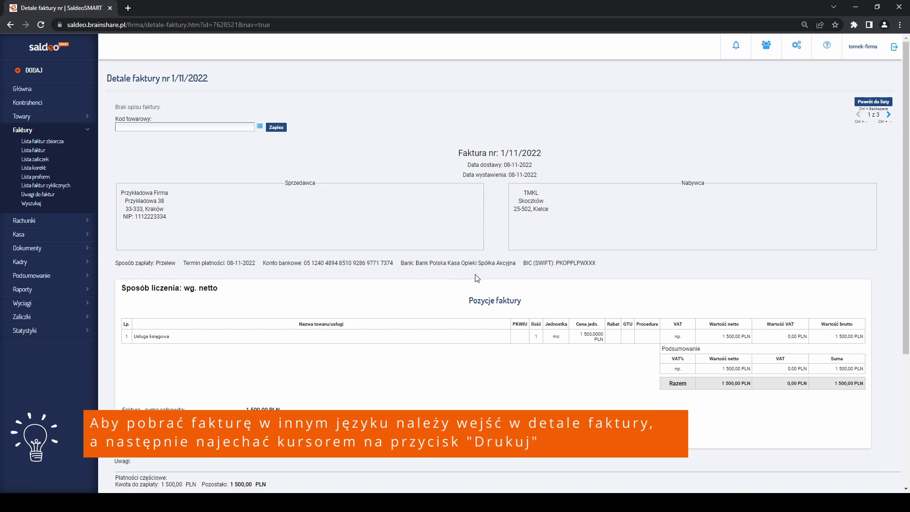
pyautogui.scroll(-4, 646, 270)
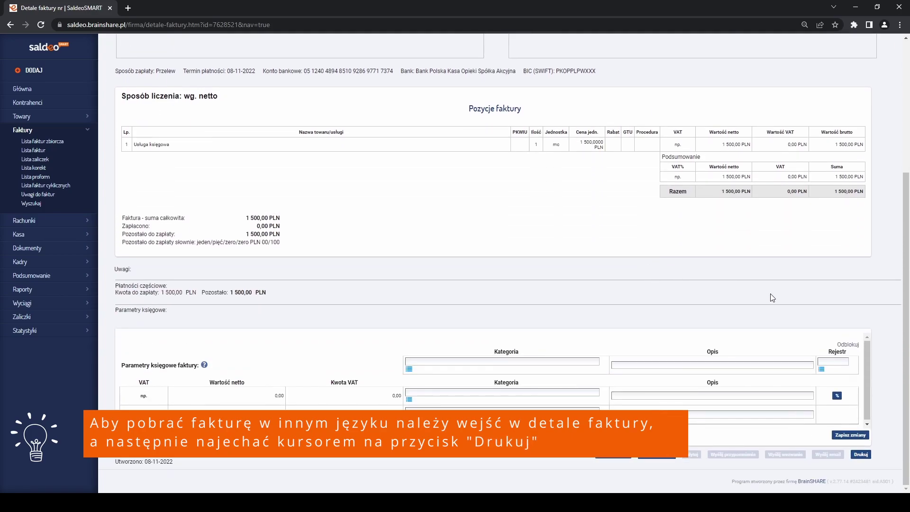
pyautogui.moveTo(862, 453)
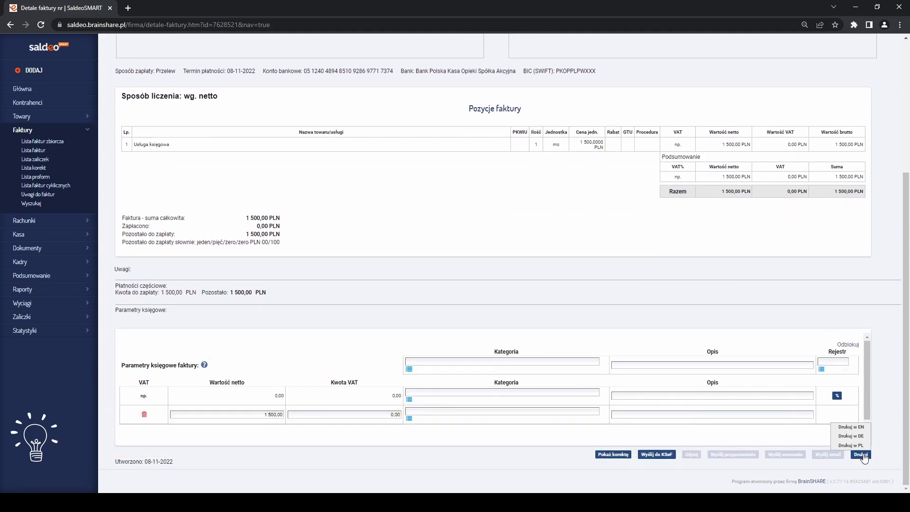
pyautogui.click(867, 428)
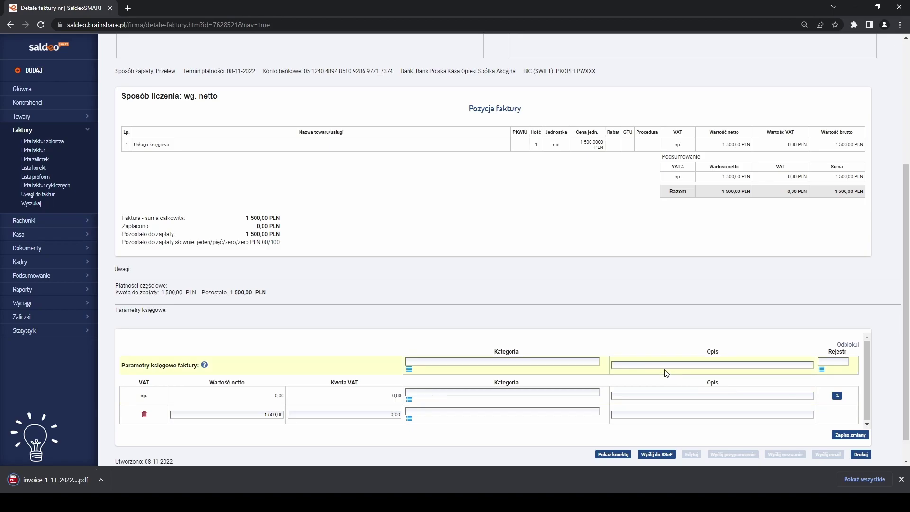
pyautogui.click(59, 477)
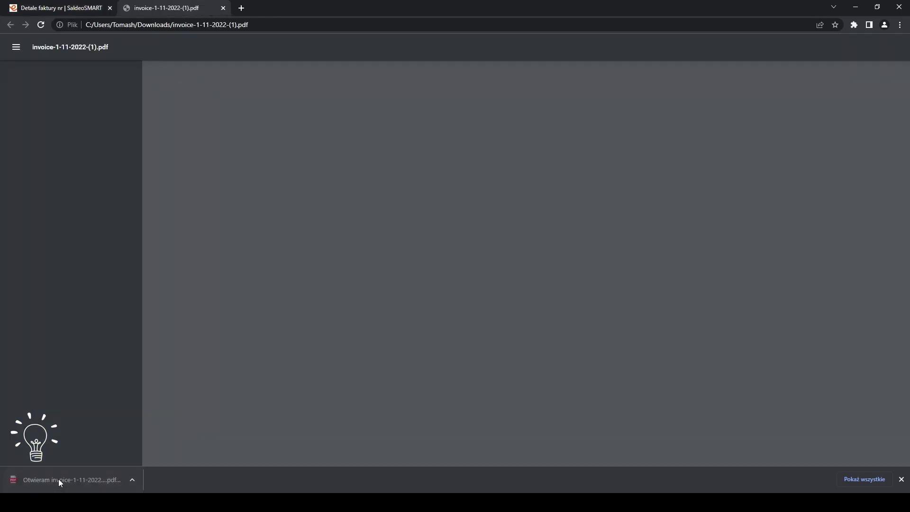